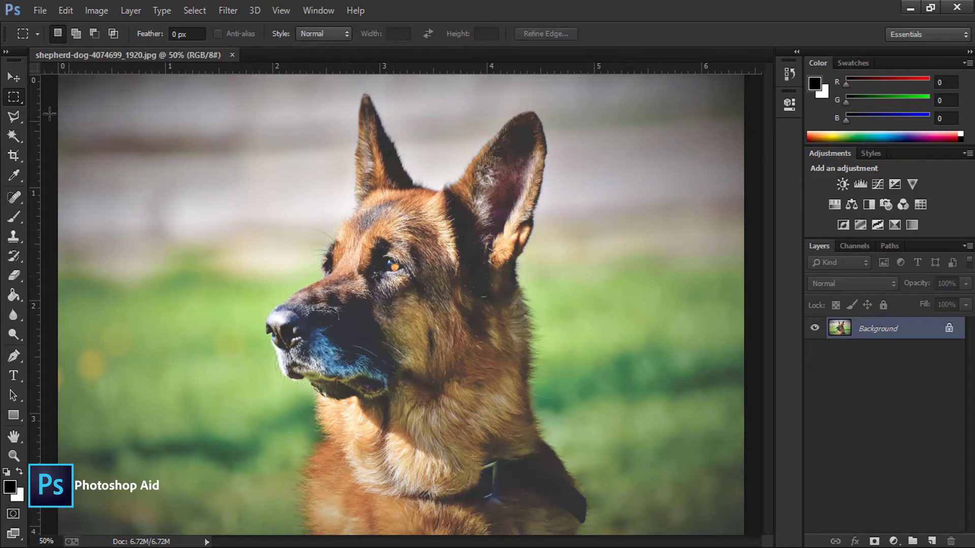
Select the Move tool for the German shepherd photo
left_click(14, 77)
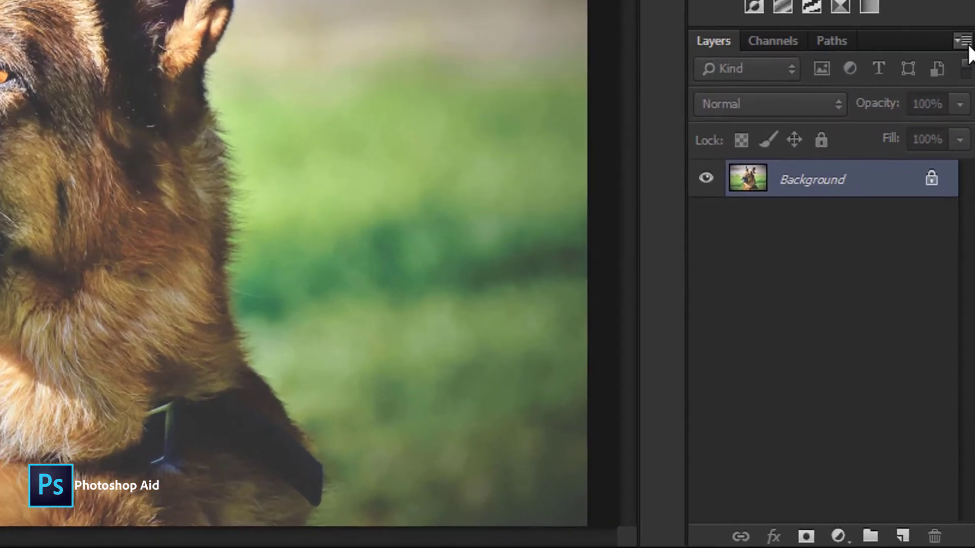
Convert the Background layer into a smart object named Layer 0
left_click(967, 45)
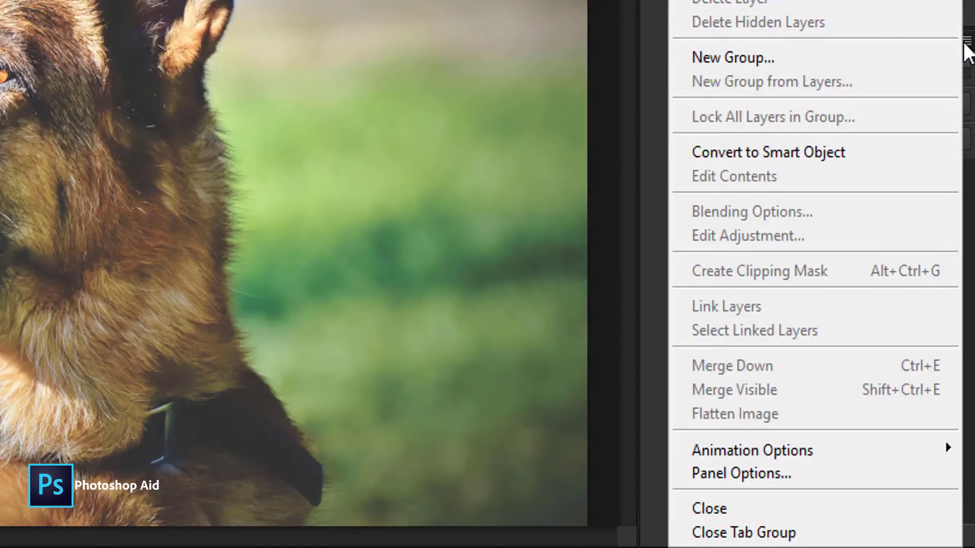
left_click(767, 156)
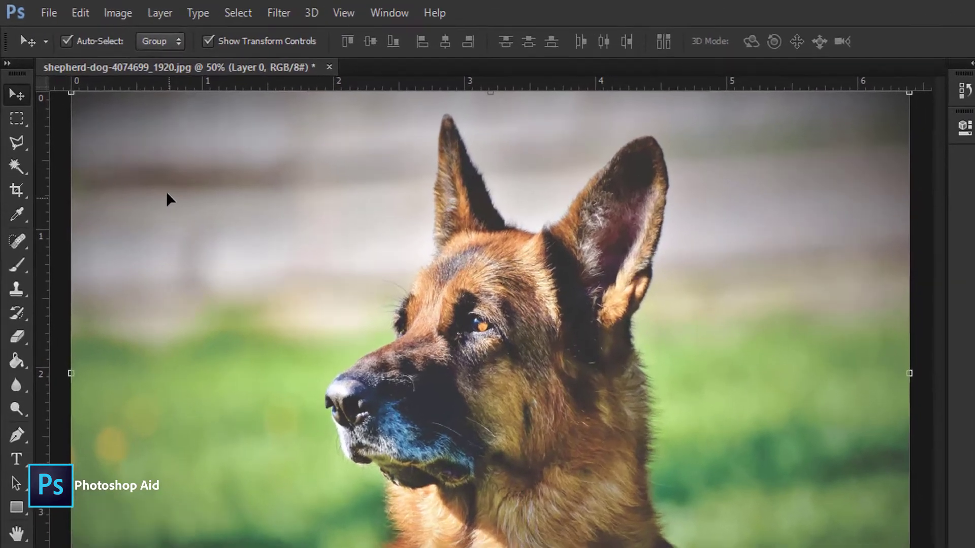
Open the Smart Sharpen filter dialog from Filter > Sharpen for Layer 0
left_click(227, 10)
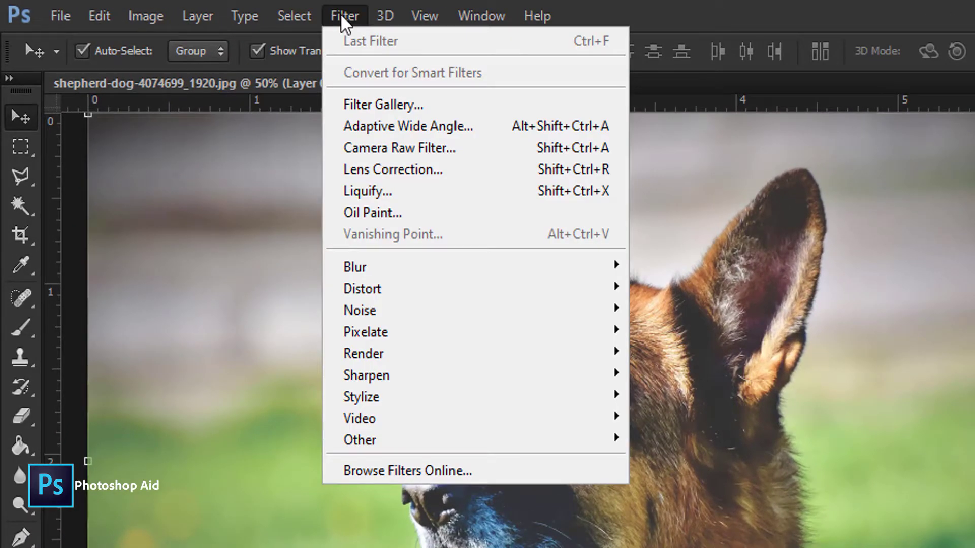
mouse_move(366, 375)
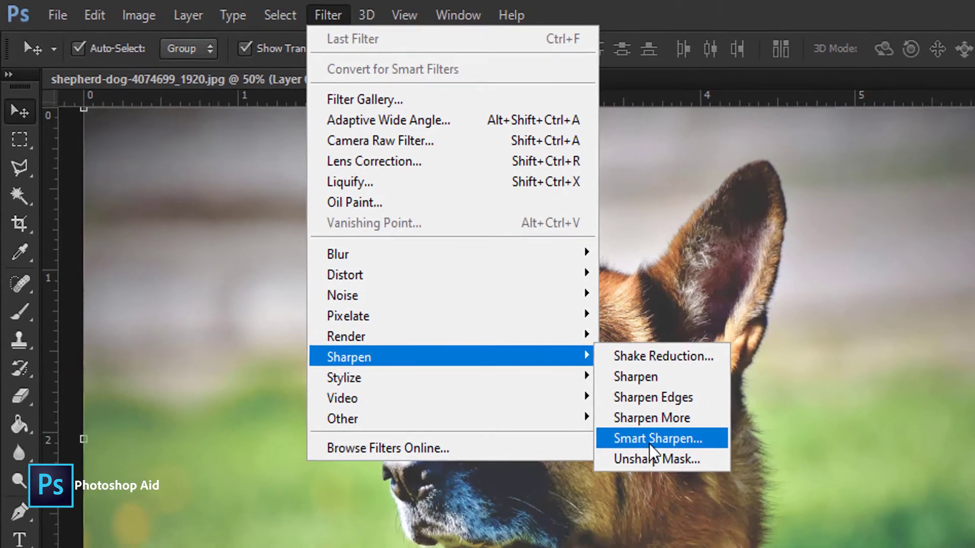
left_click(695, 461)
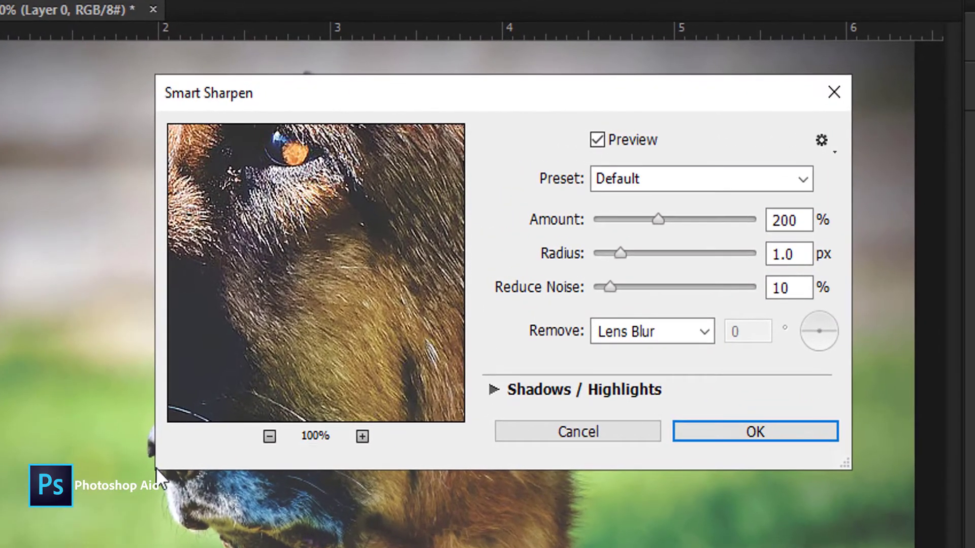
Enlarge and reposition the Smart Sharpen dialog, keep the Default preset, and pan to the dog's eye
mouse_move(844, 463)
left_mouse_down()
mouse_move(781, 506)
mouse_move(857, 525)
left_mouse_up()
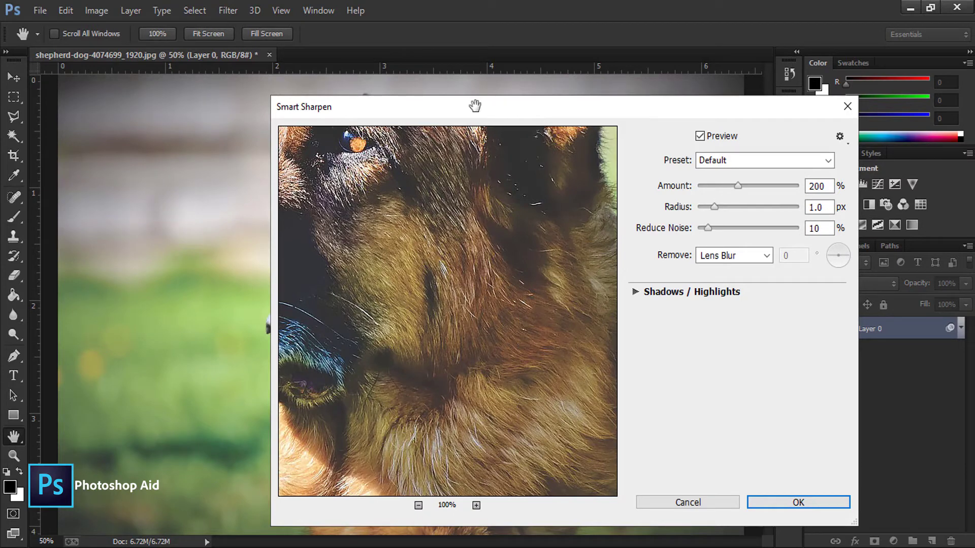
left_click_drag(463, 109, 370, 104)
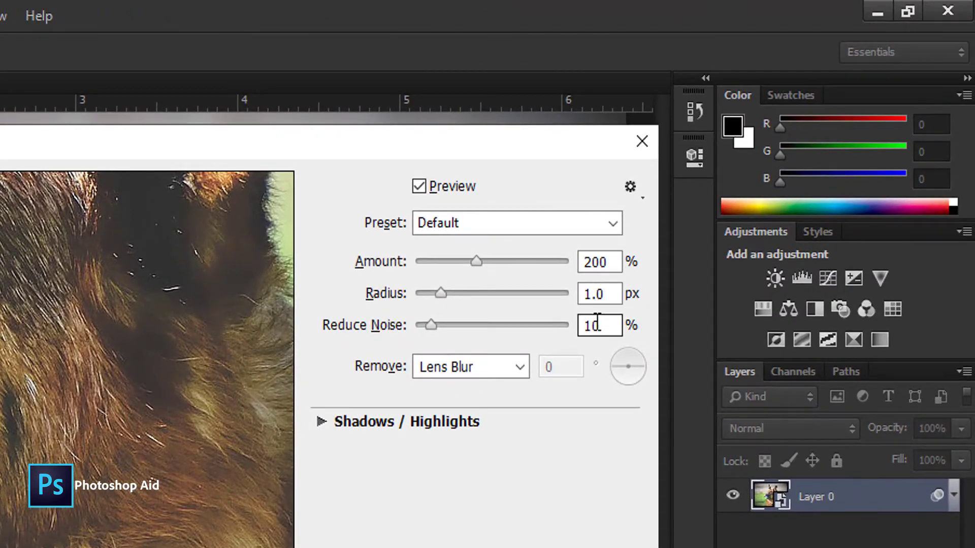
left_click(607, 221)
left_click(608, 221)
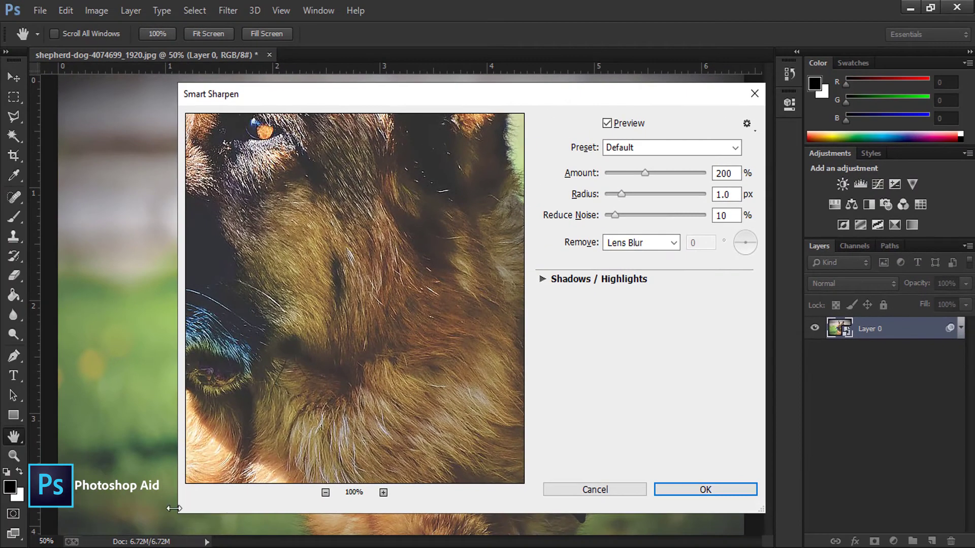
mouse_move(335, 264)
left_mouse_down()
mouse_move(383, 366)
mouse_move(357, 339)
left_mouse_up()
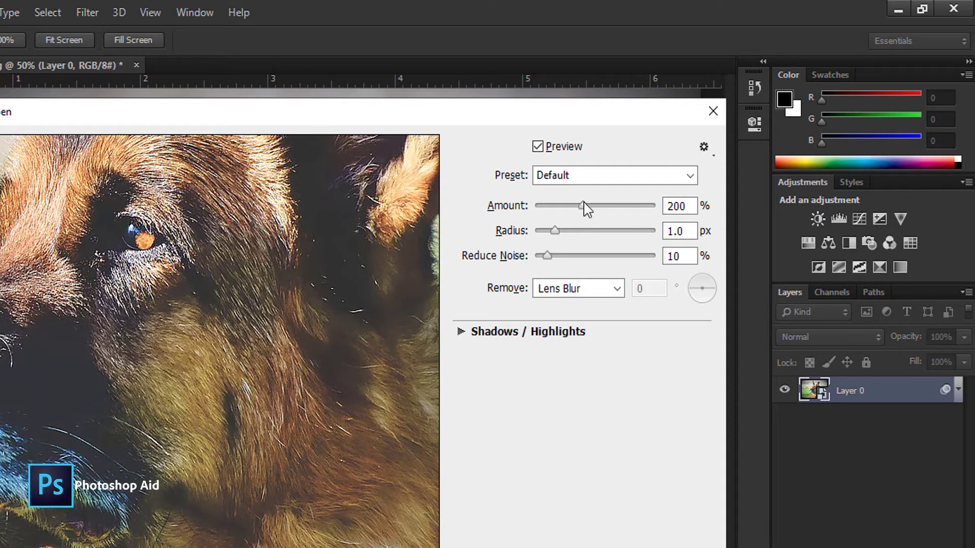
Test higher Smart Sharpen Amount values, then set Amount back to exactly 200%
left_click_drag(582, 203, 593, 209)
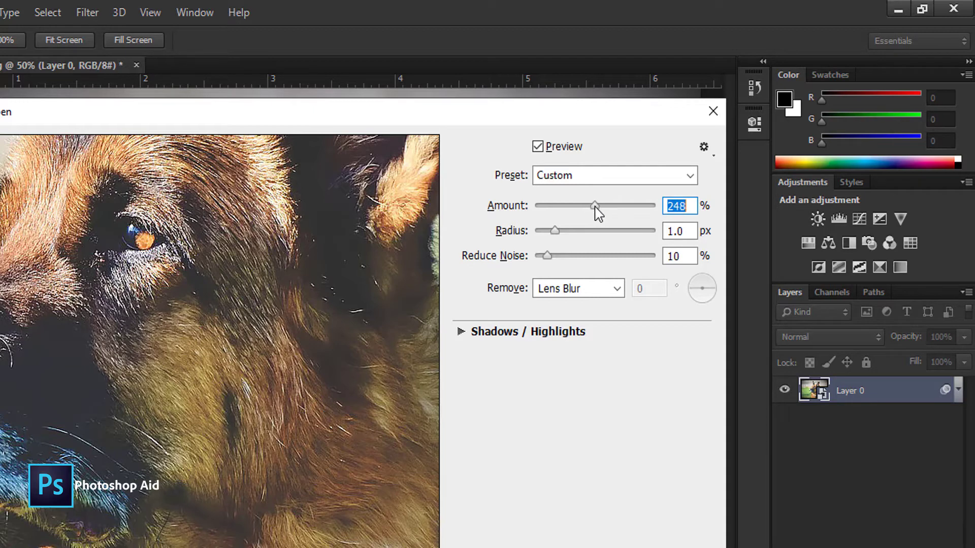
left_click_drag(597, 213, 640, 213)
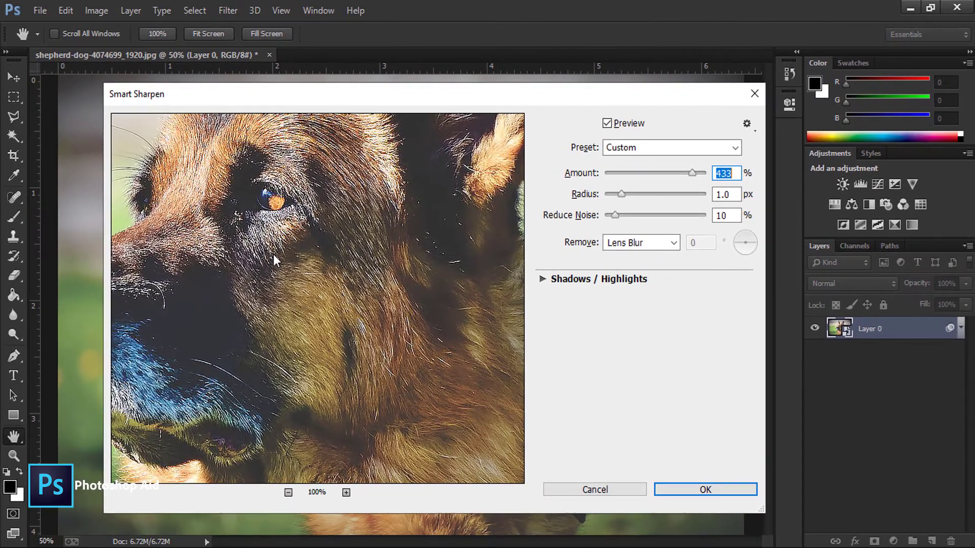
key("Down")
key("Down")
key("Down")
left_click(647, 173)
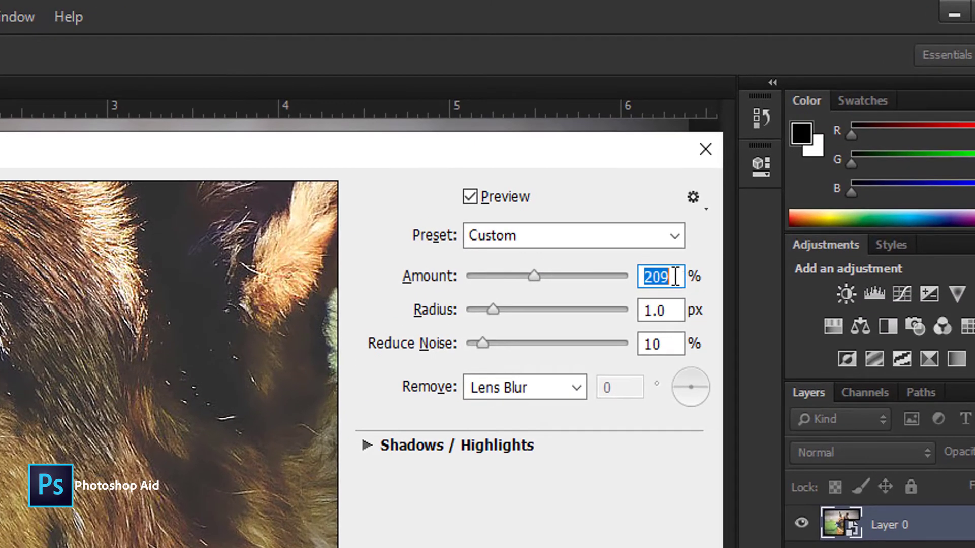
left_click(720, 196)
left_click_drag(672, 275, 579, 275)
type("200")
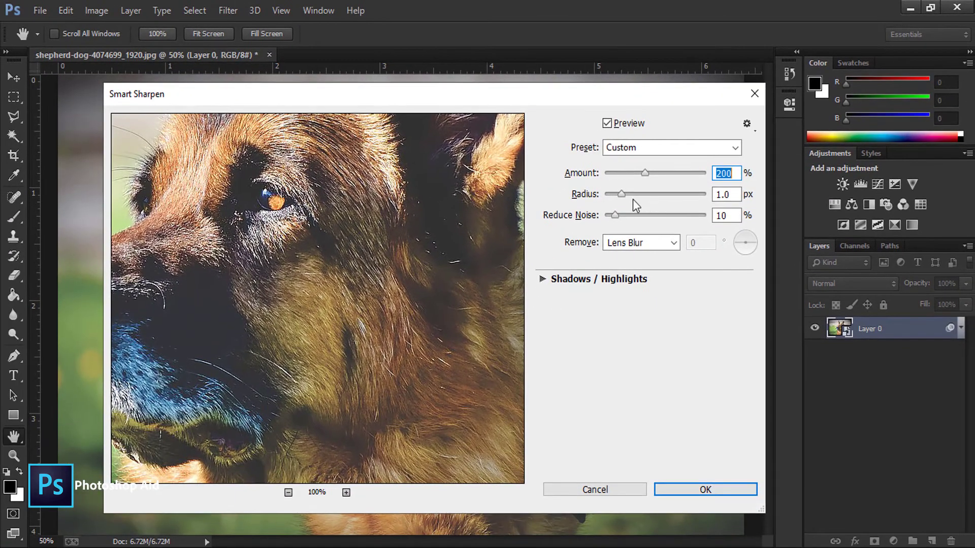
Apply Smart Sharpen as a smart filter and toggle its visibility to compare before and after
left_click(688, 489)
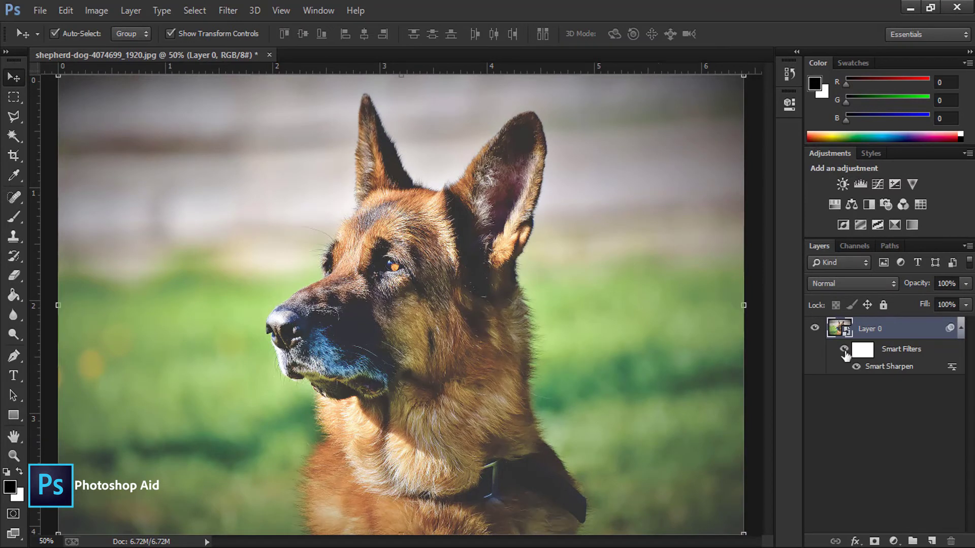
left_click(843, 350)
left_click(843, 350)
left_click(843, 350)
left_click(843, 351)
left_click(843, 351)
left_click(843, 350)
key("ctrl+plus")
key("ctrl+plus")
key("ctrl+plus")
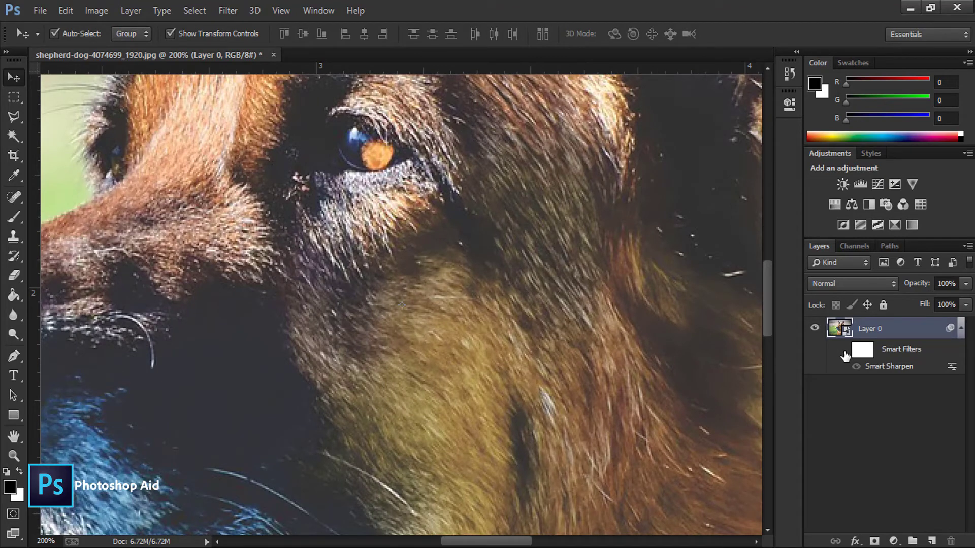
left_click(845, 351)
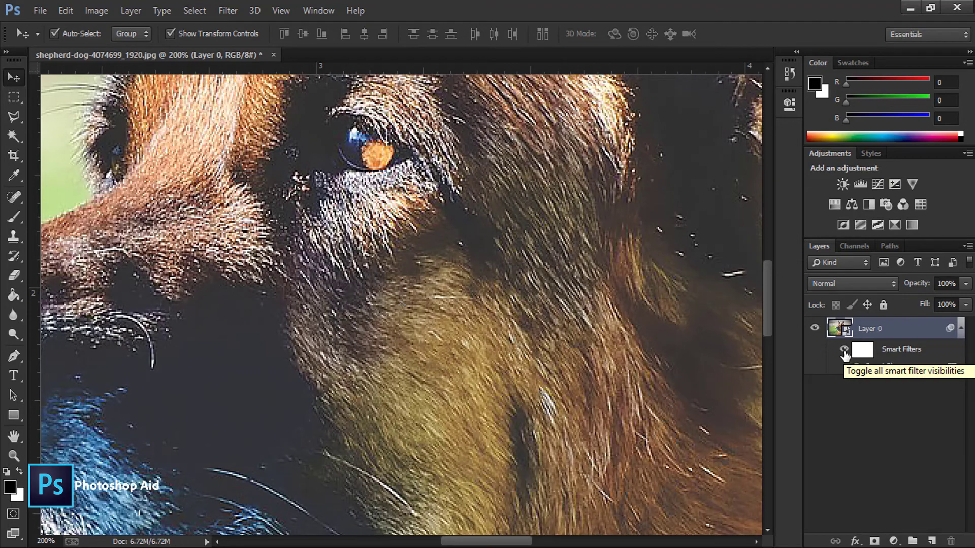
key("ctrl+0")
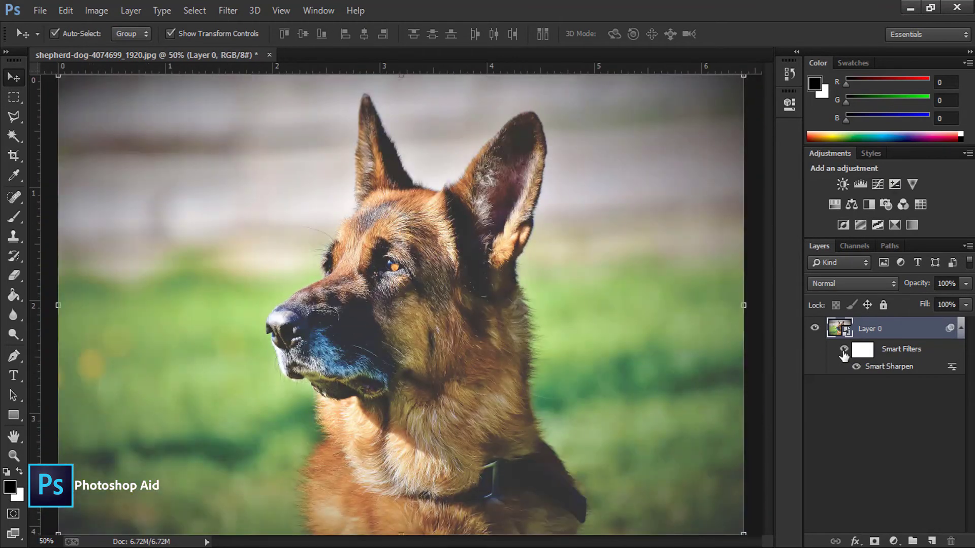